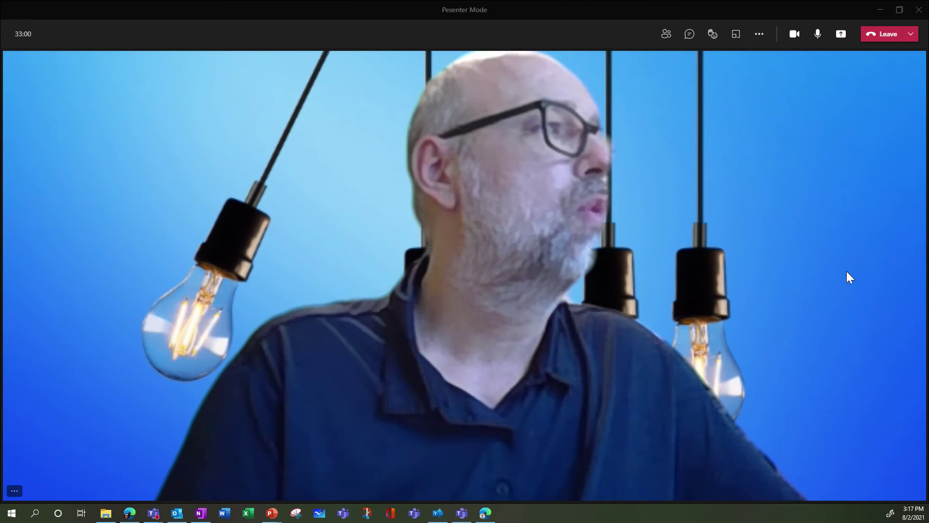
# Make the pink 3D shapes image the presenter mode background
pyautogui.click(841, 37)
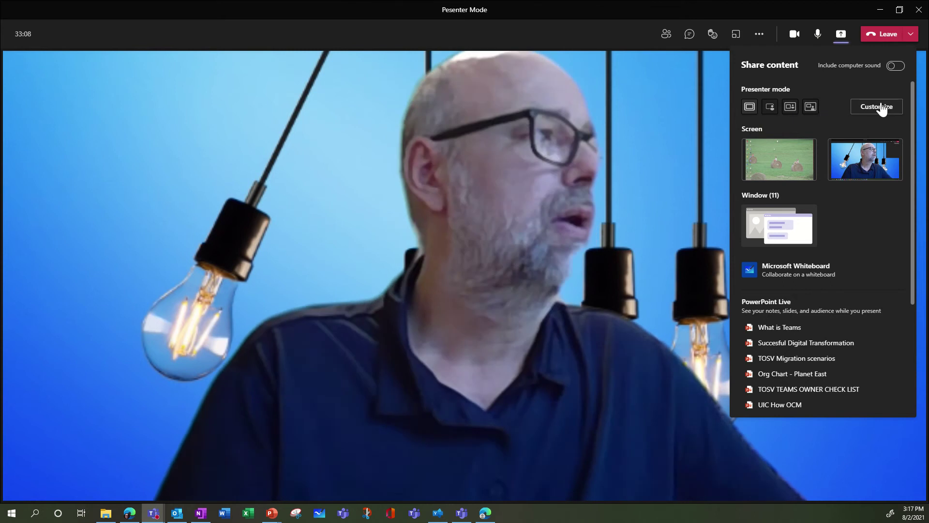
pyautogui.click(879, 107)
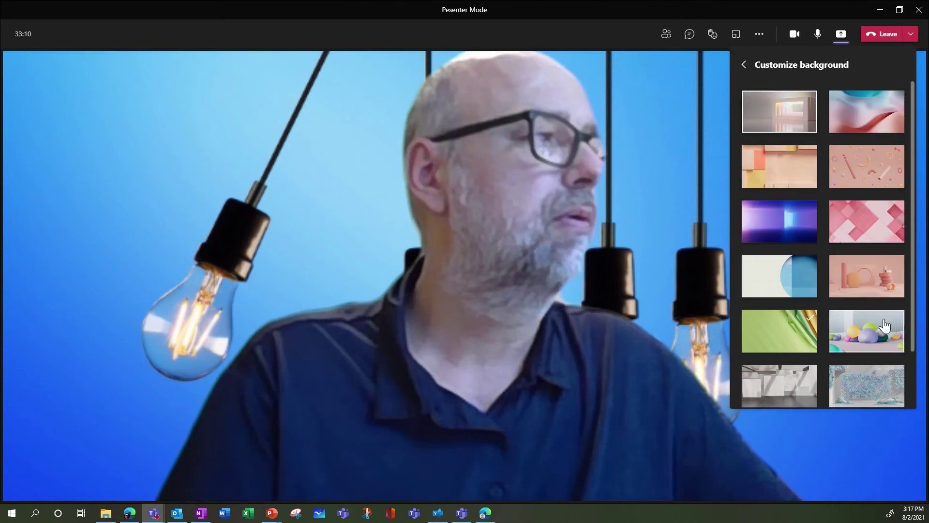
pyautogui.click(876, 275)
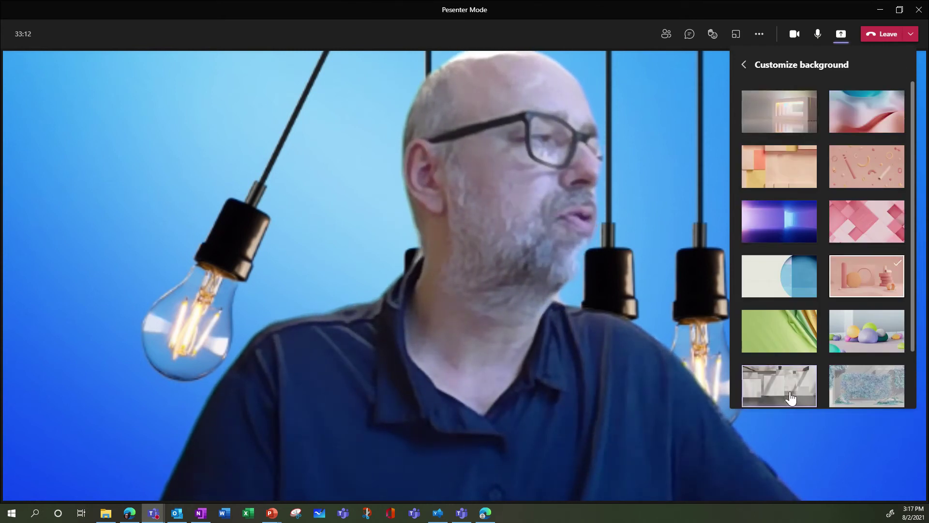
pyautogui.click(743, 67)
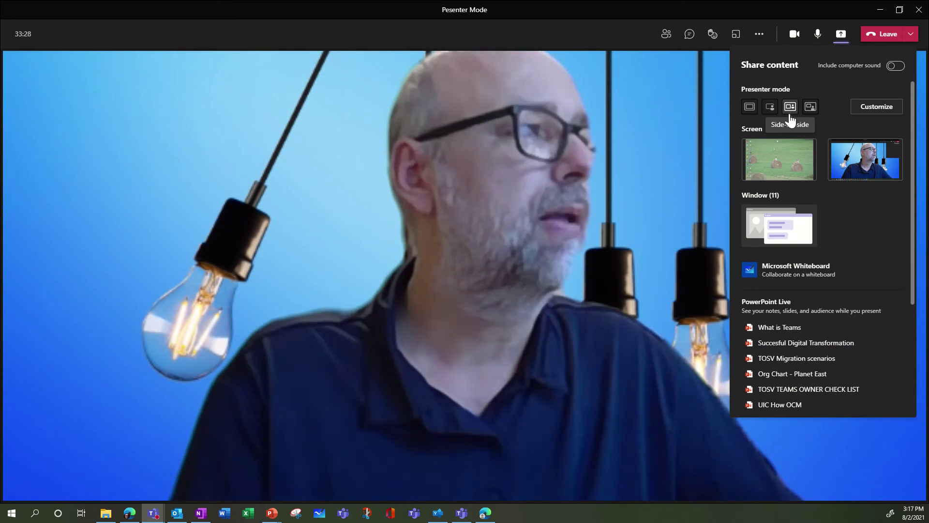
# Start sharing the screen in Side-by-side presenter mode
pyautogui.click(856, 172)
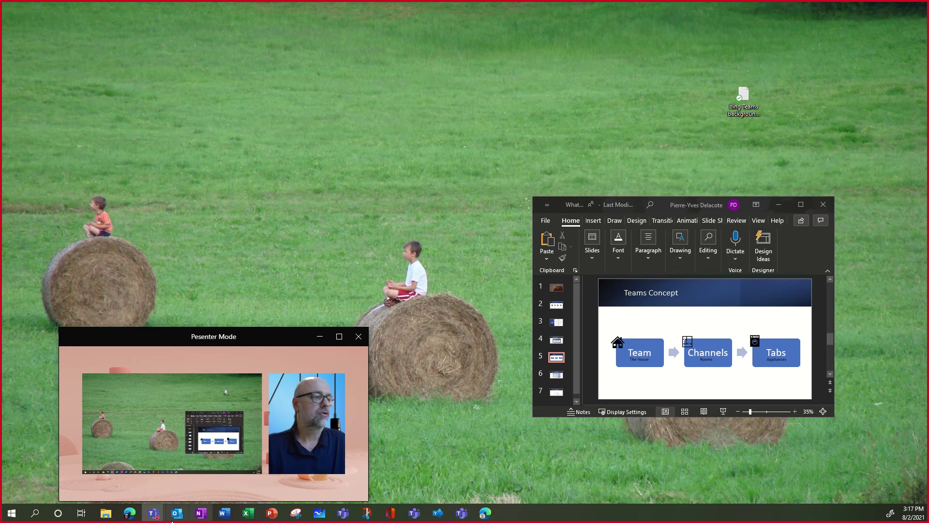
# Bring the YouTube channel browser forward, switch the layout to Reporter, and enlarge the preview window
pyautogui.click(140, 517)
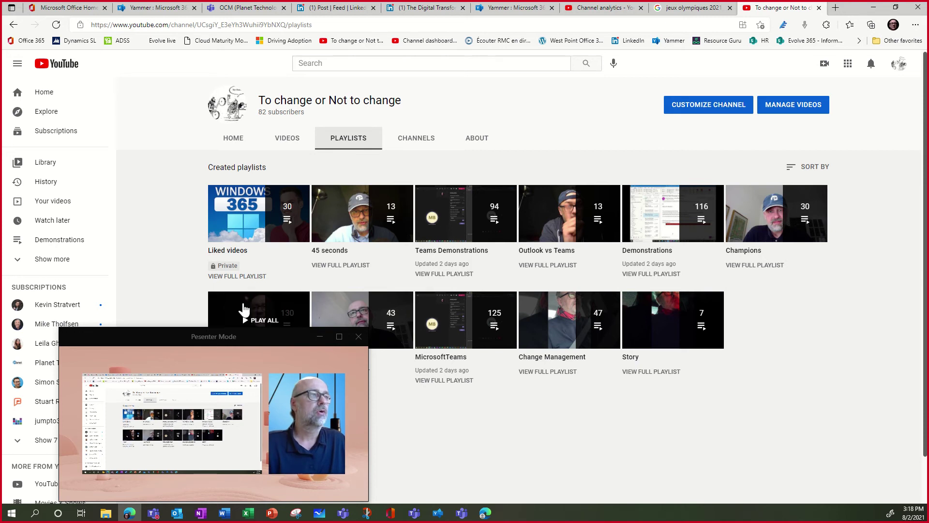
pyautogui.moveTo(334, 6)
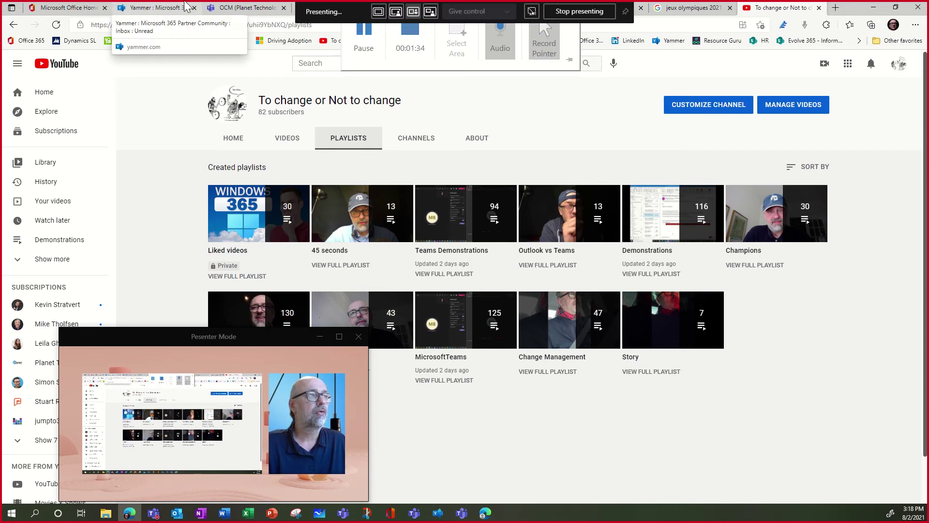
pyautogui.click(395, 13)
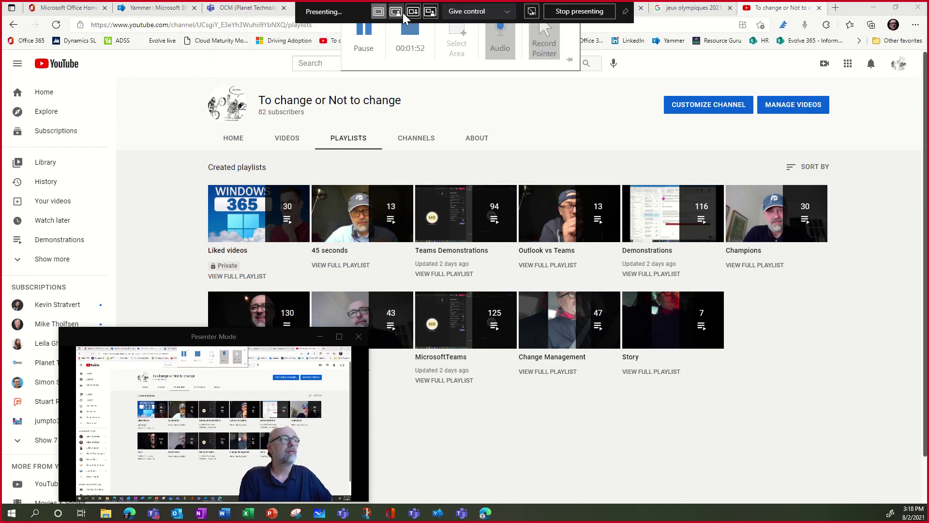
pyautogui.click(432, 14)
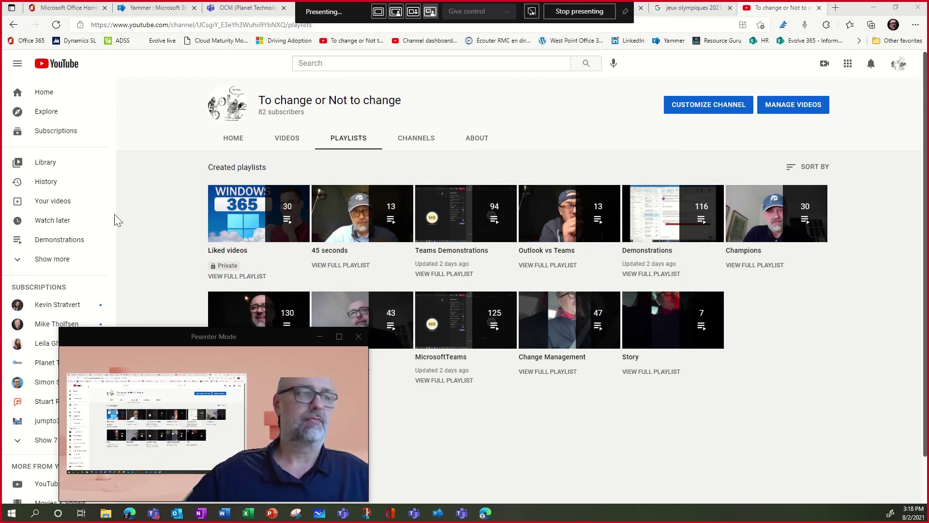
pyautogui.moveTo(367, 329); pyautogui.dragTo(578, 78)
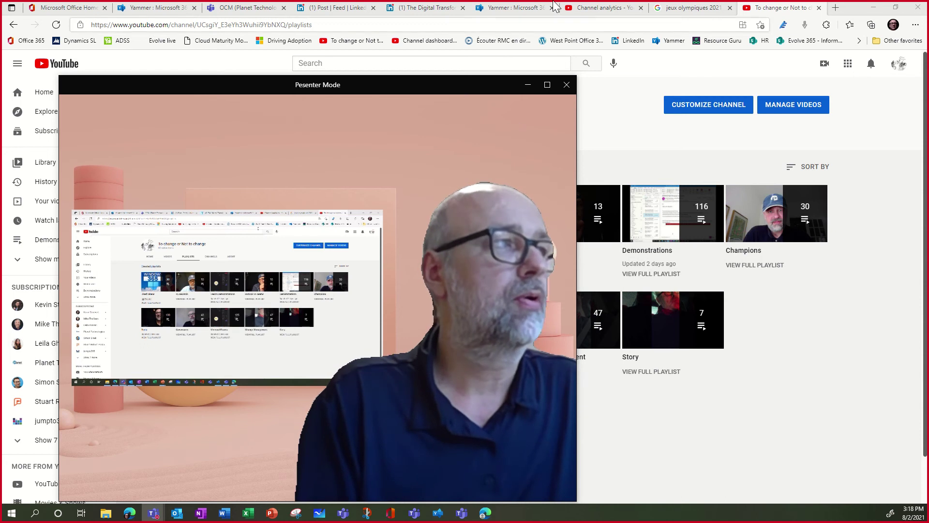
# Switch sharing to only the 'To change or Not to change' browser window
pyautogui.moveTo(554, 2)
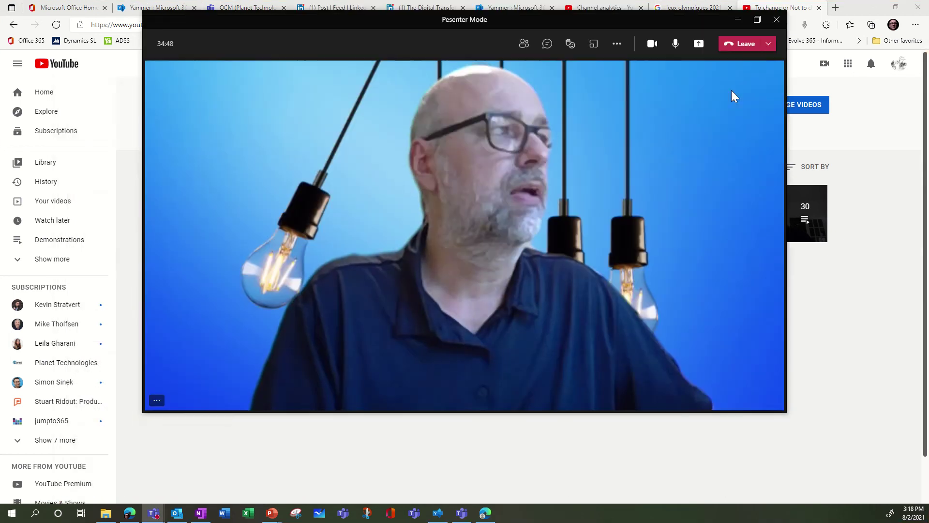
pyautogui.click(699, 44)
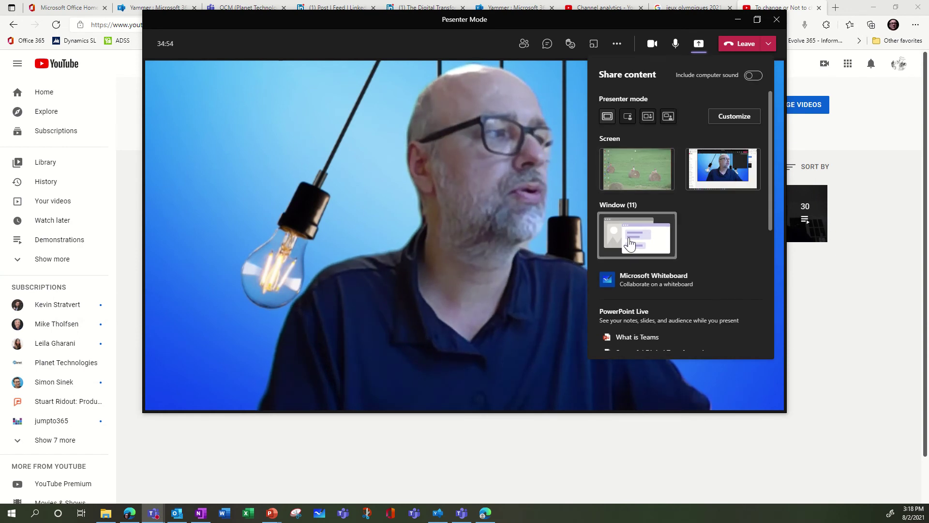
pyautogui.click(634, 246)
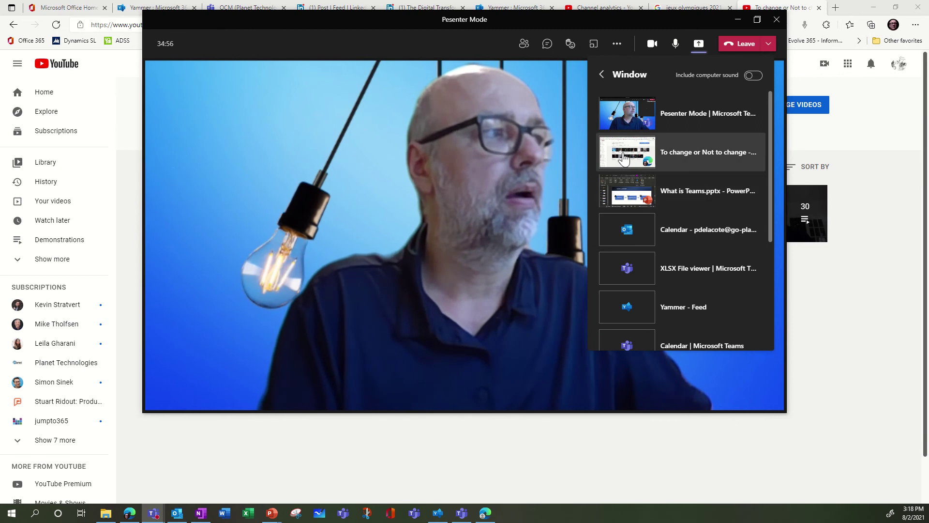
pyautogui.click(624, 154)
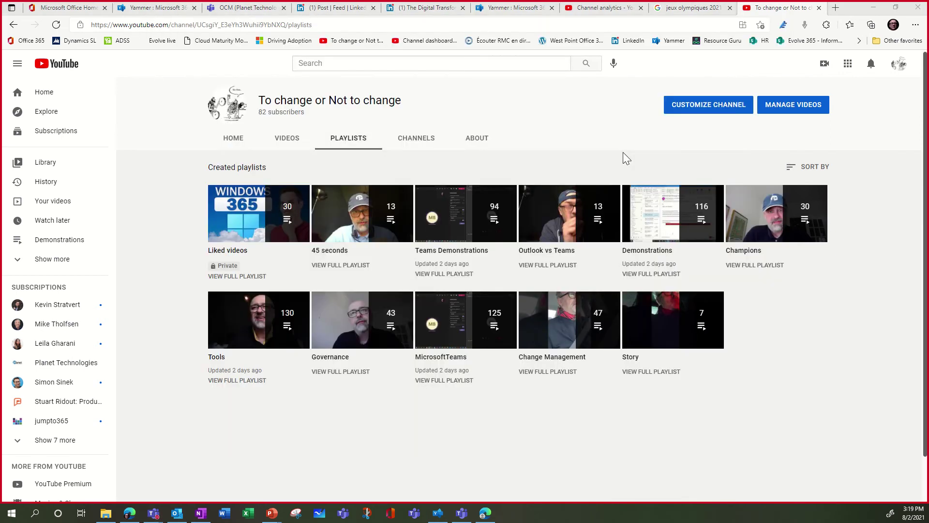
# Move the presenter preview to the left and bring the Teams Concept PowerPoint window forward
pyautogui.moveTo(539, 14)
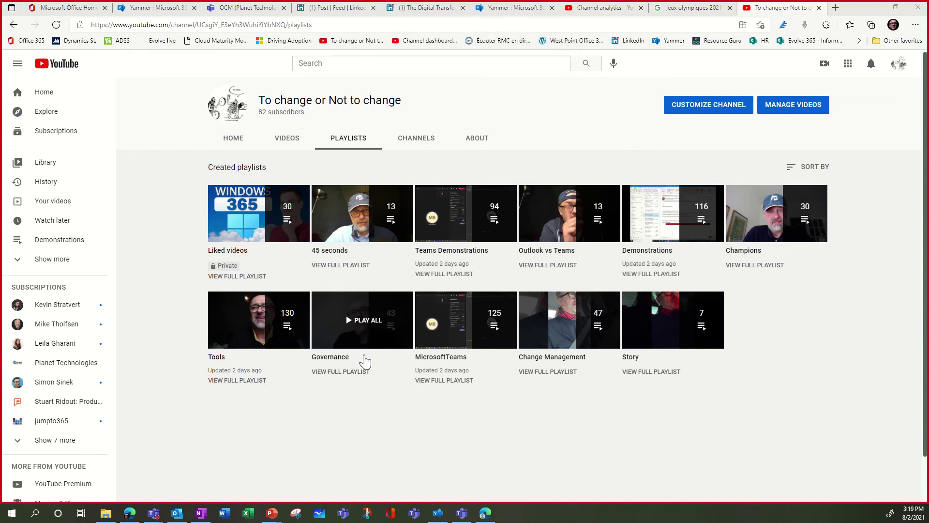
pyautogui.moveTo(460, 4)
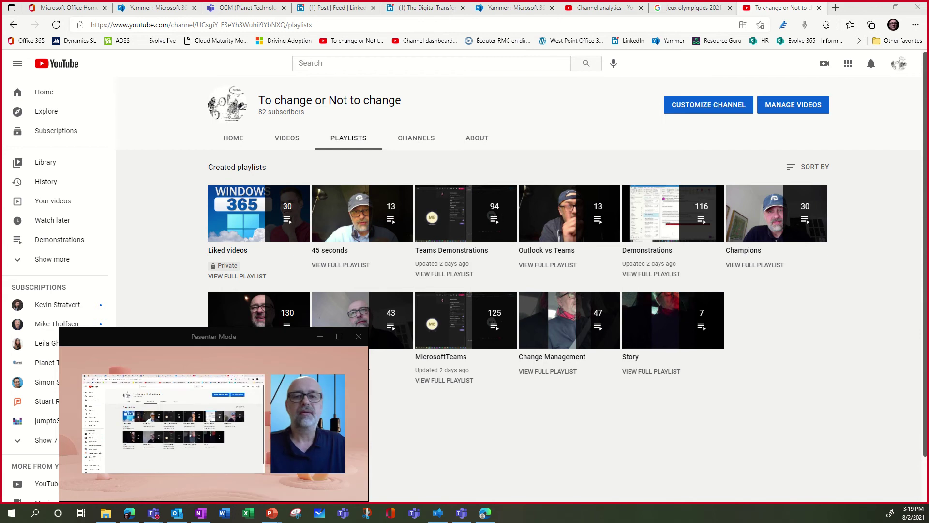
pyautogui.click(304, 334)
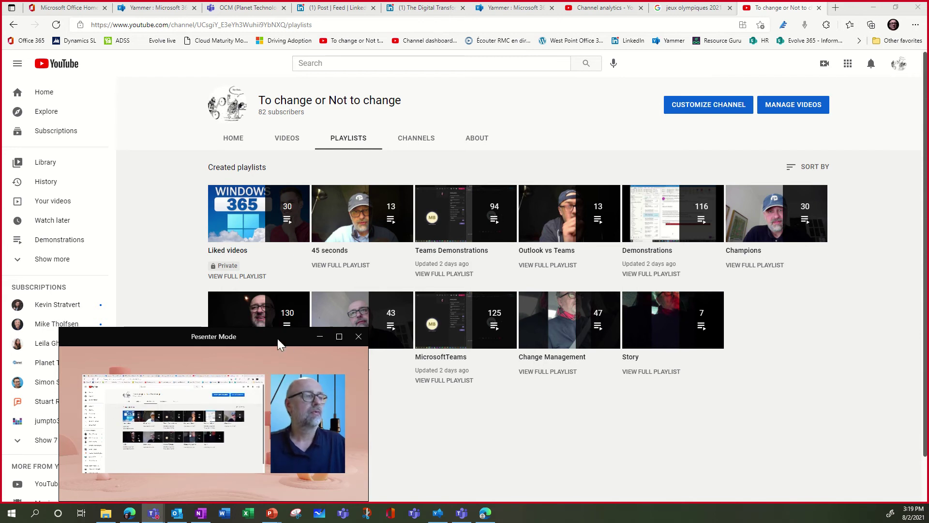
pyautogui.moveTo(277, 338)
pyautogui.mouseDown()
pyautogui.moveTo(229, 317)
pyautogui.moveTo(229, 302)
pyautogui.mouseUp()
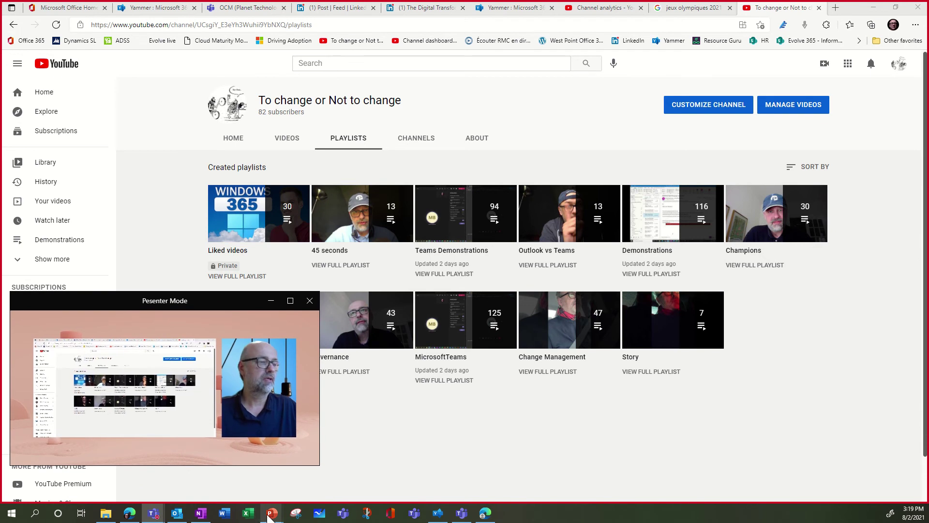
pyautogui.moveTo(273, 516)
pyautogui.click(379, 455)
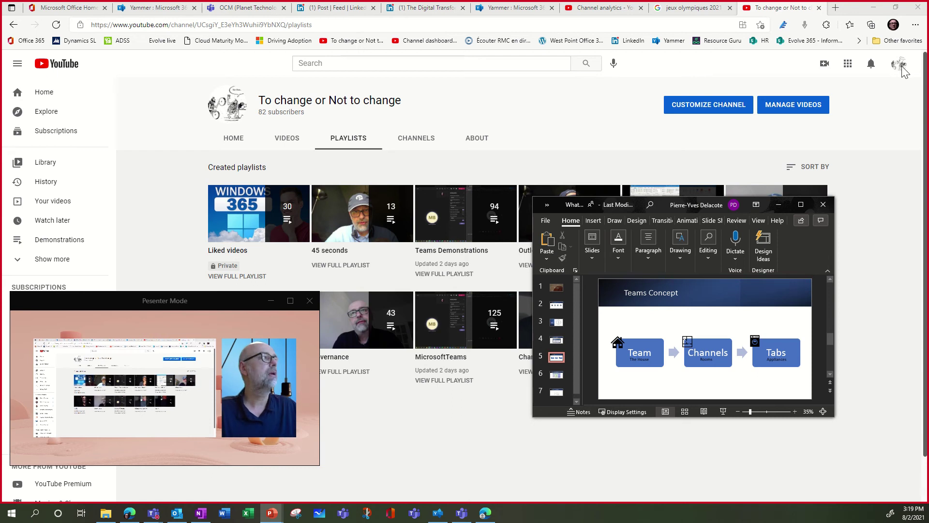
# Restore down the maximized YouTube channel browser window
pyautogui.click(897, 10)
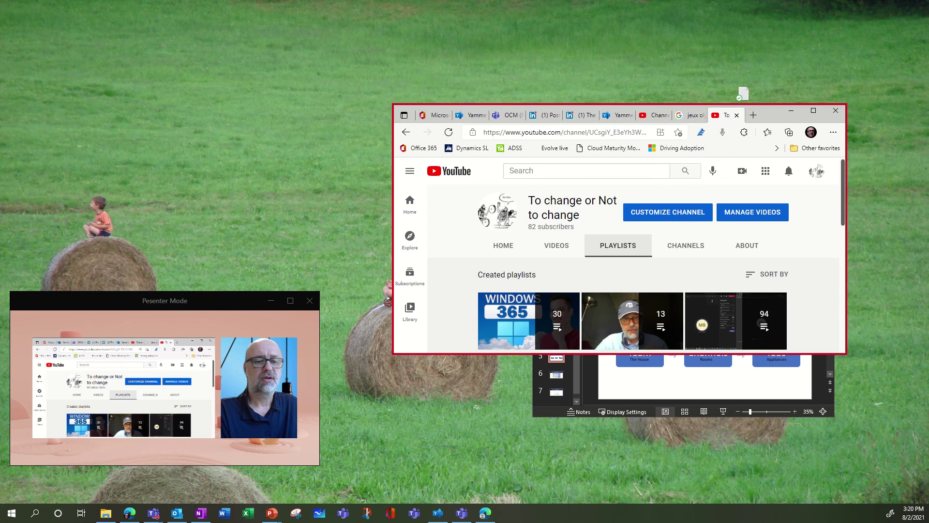
# Expand the Presenter Mode window to full view and bring up the Share content options
pyautogui.doubleClick(310, 384)
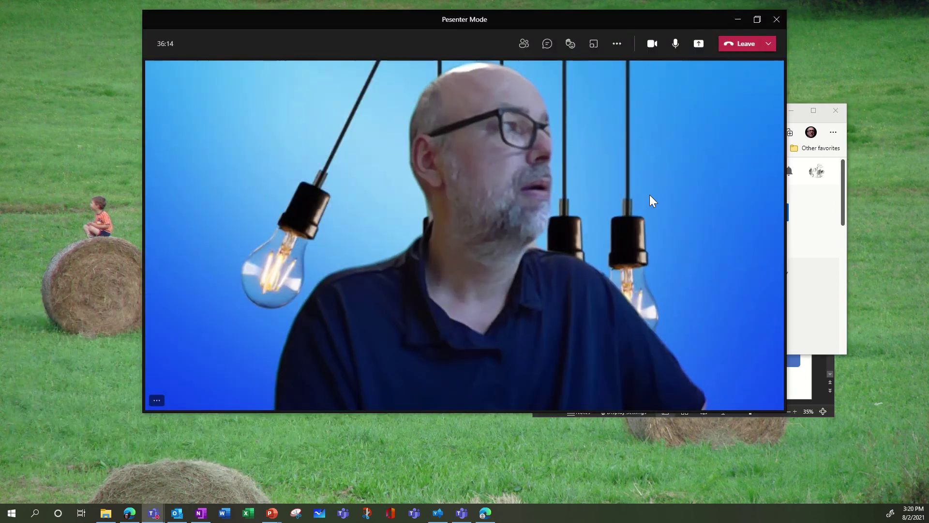
pyautogui.click(699, 43)
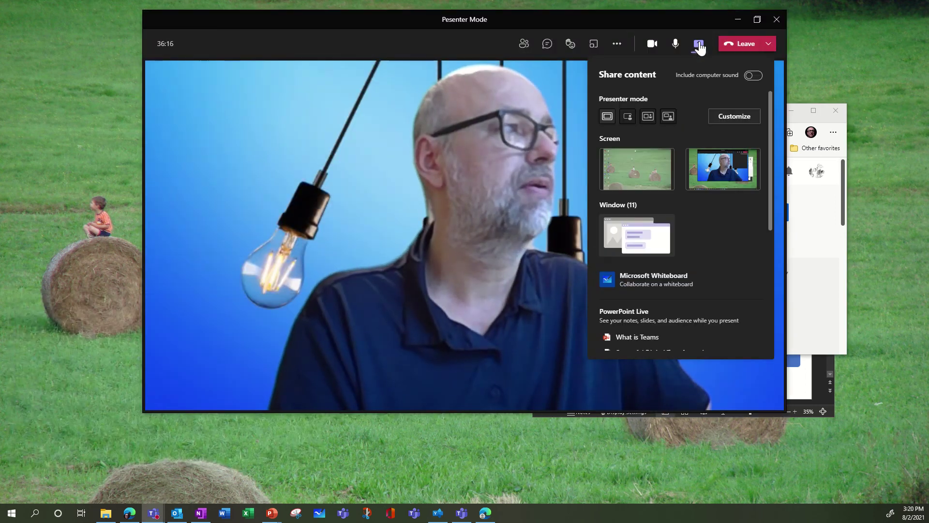